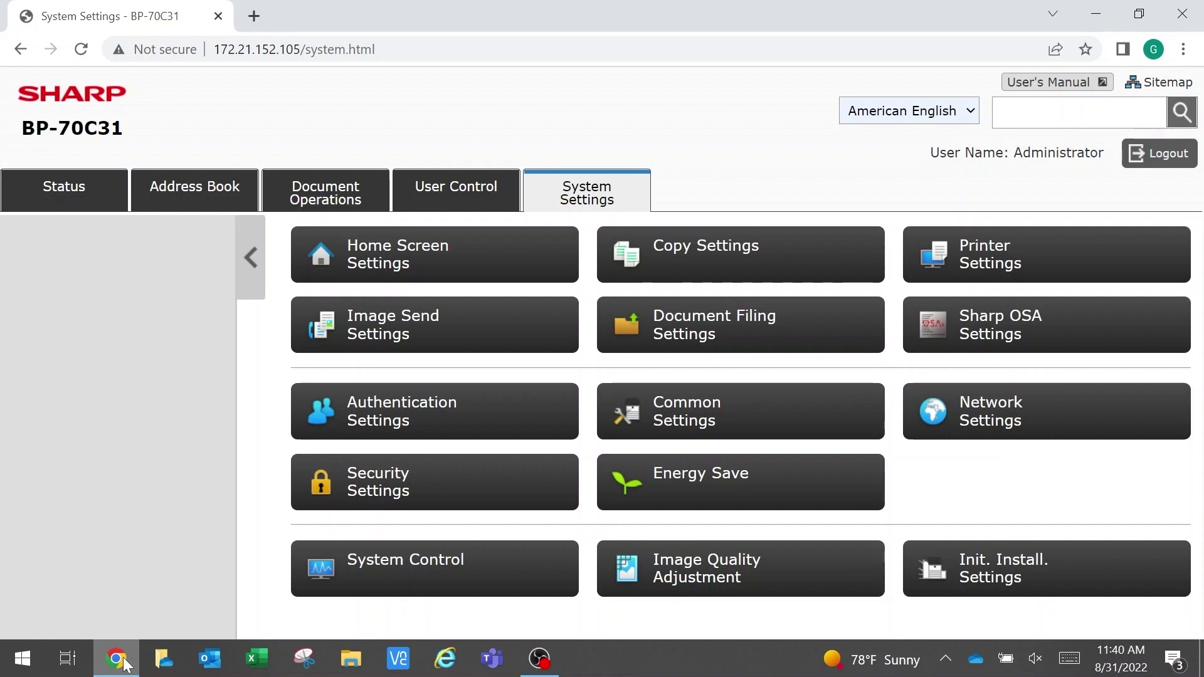
# In Authentication Settings, set User Authentication to Enable and choose the User Number method.
pyautogui.click(389, 420)
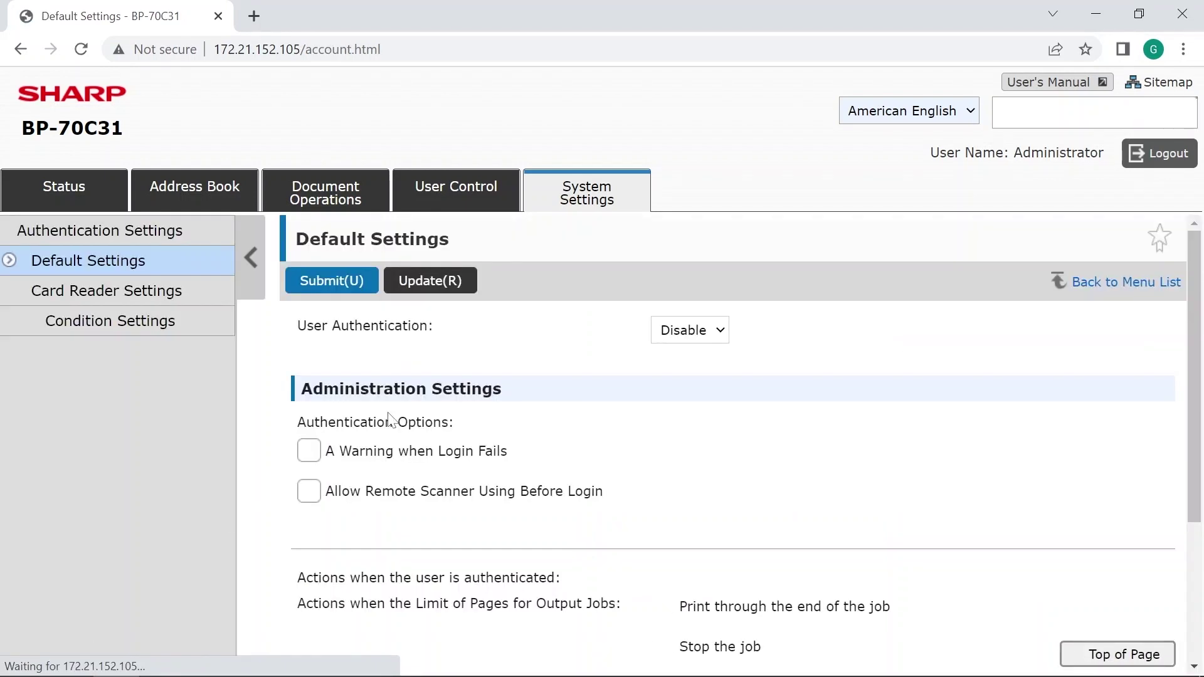
pyautogui.click(695, 331)
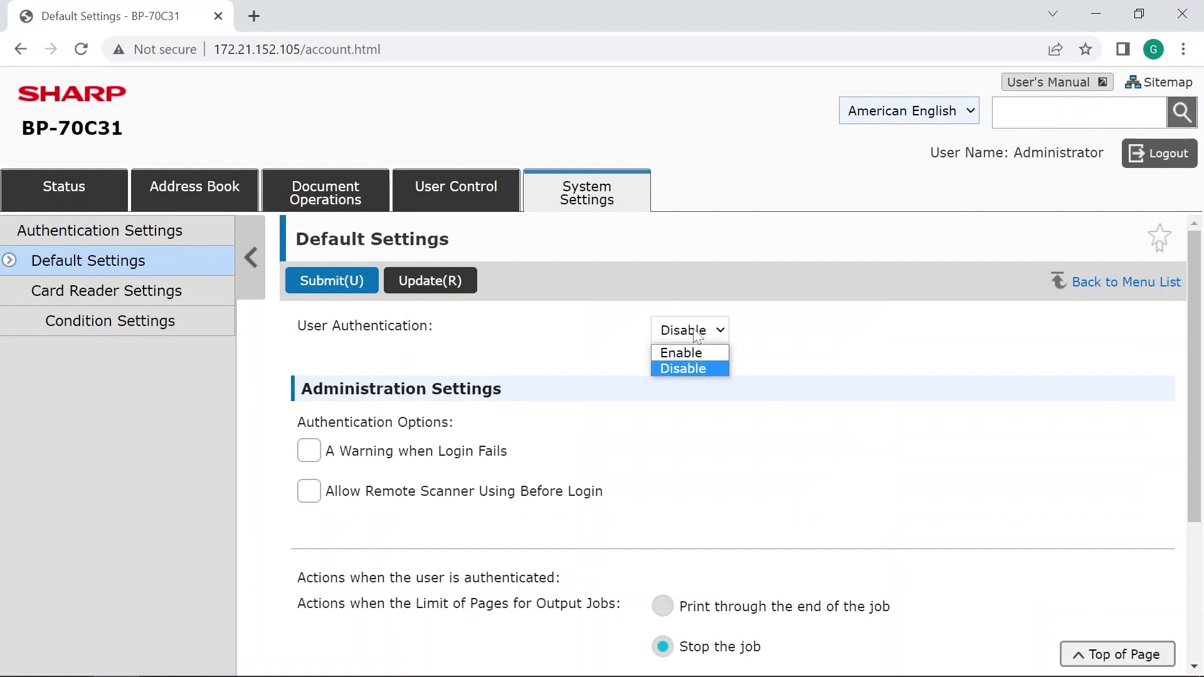
pyautogui.click(695, 355)
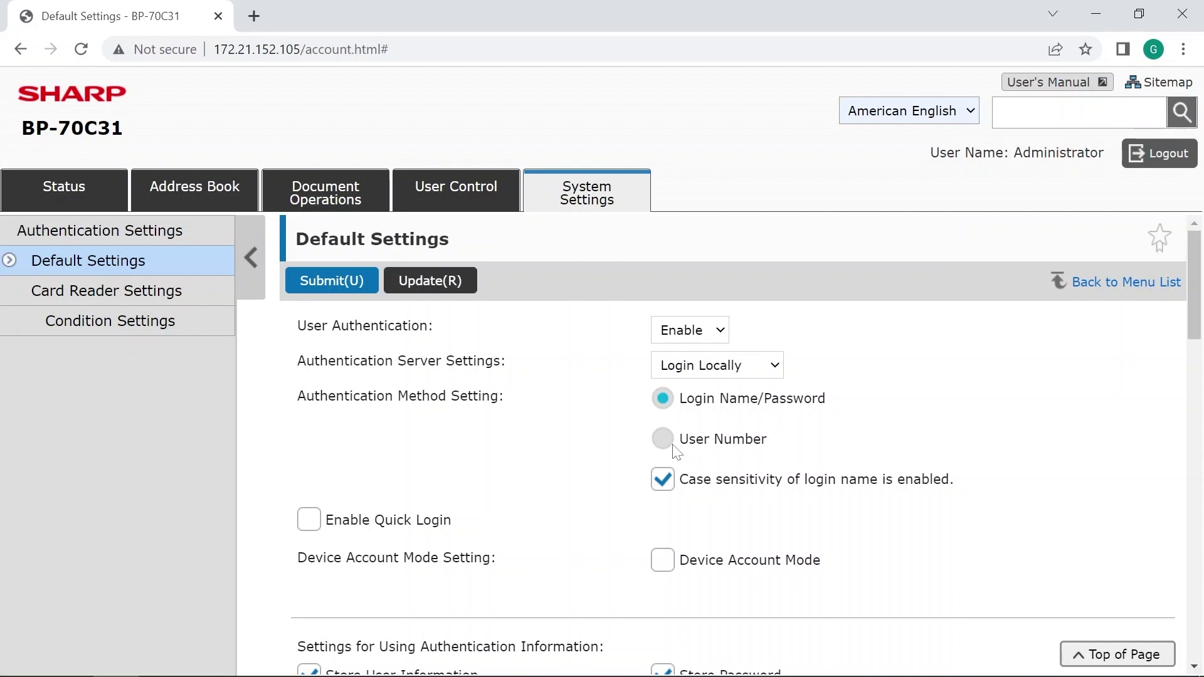
pyautogui.click(664, 441)
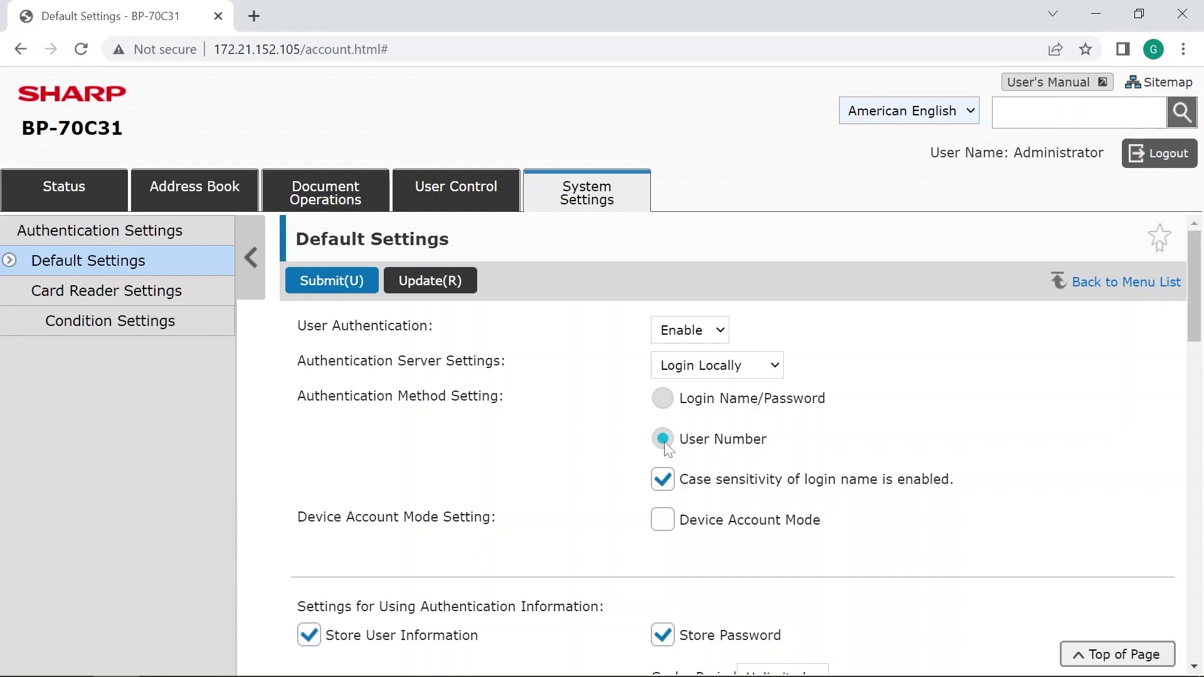
# Submit the authentication settings and reboot the copier immediately.
pyautogui.click(327, 283)
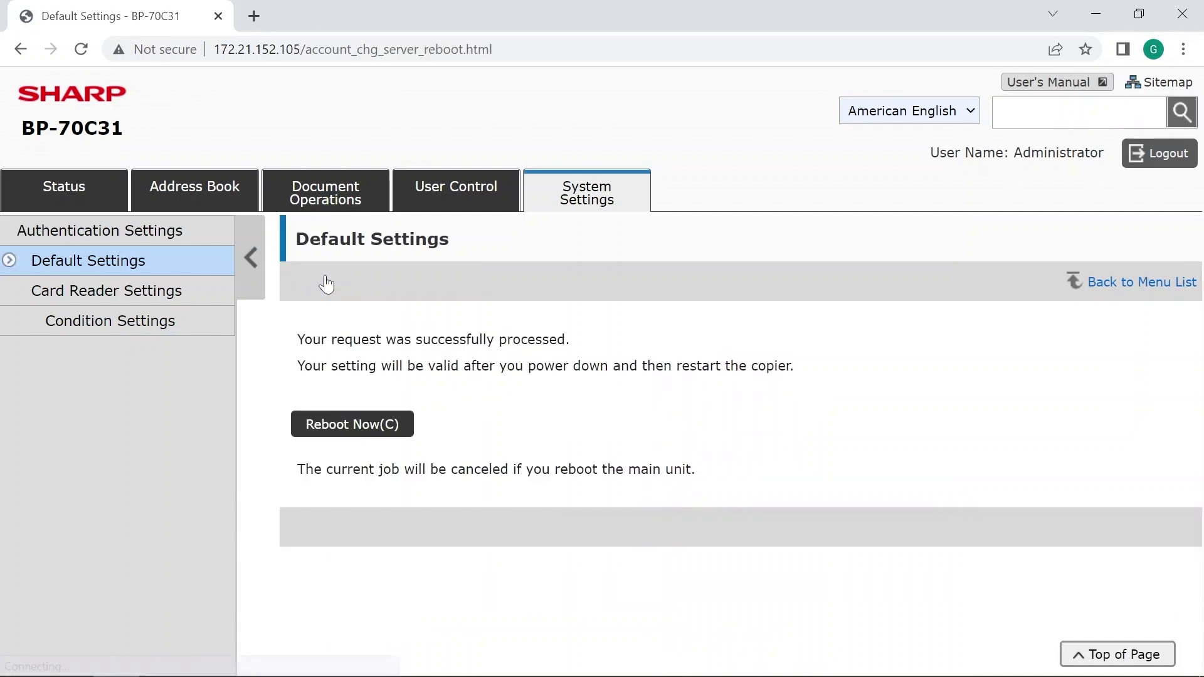
pyautogui.click(336, 427)
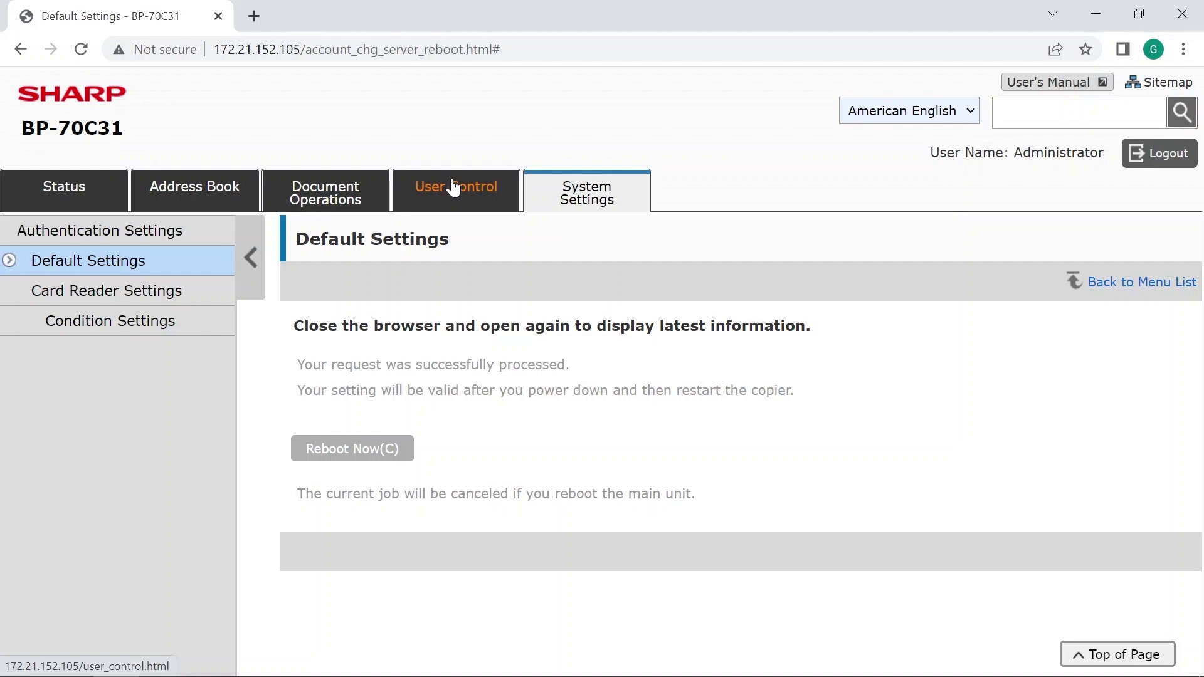
# Log in to User Control as administrator with the admin password.
pyautogui.click(453, 187)
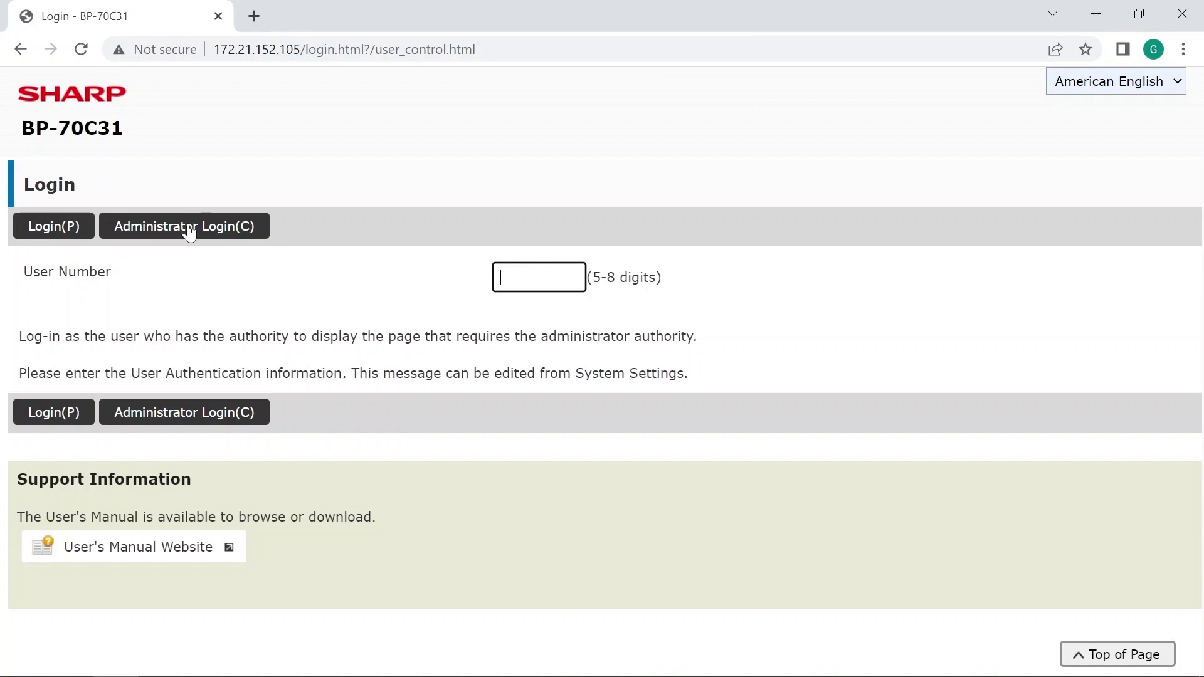
pyautogui.click(190, 230)
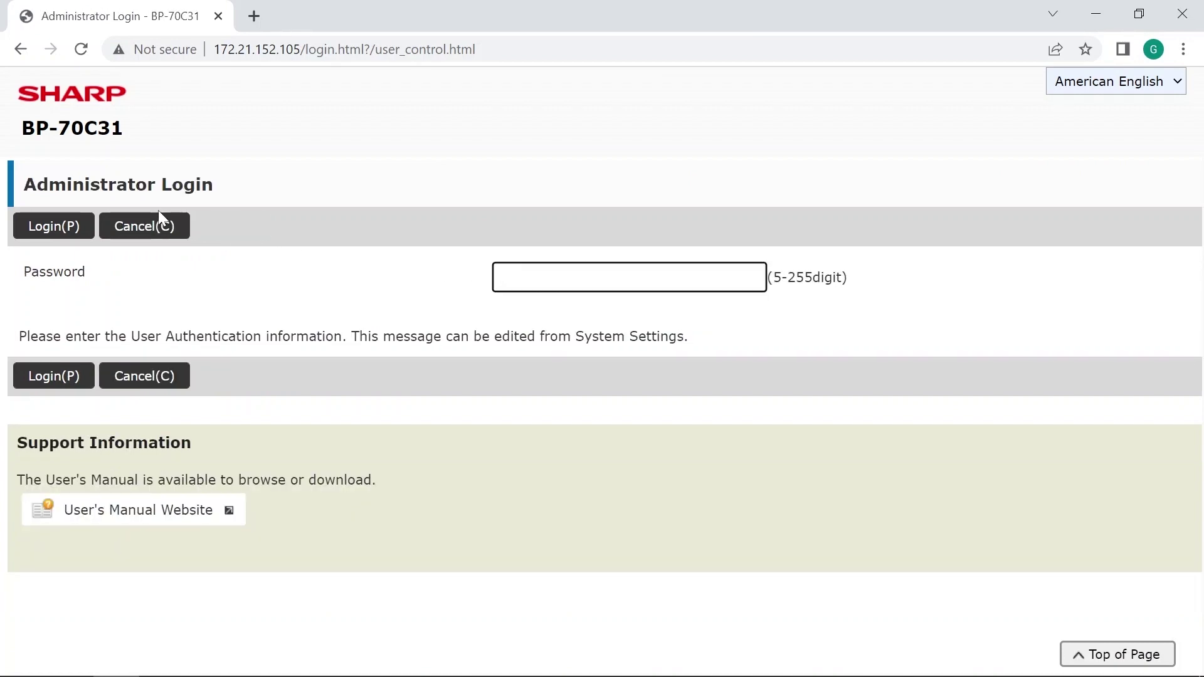
pyautogui.write('aaaaa')
pyautogui.press('Return')
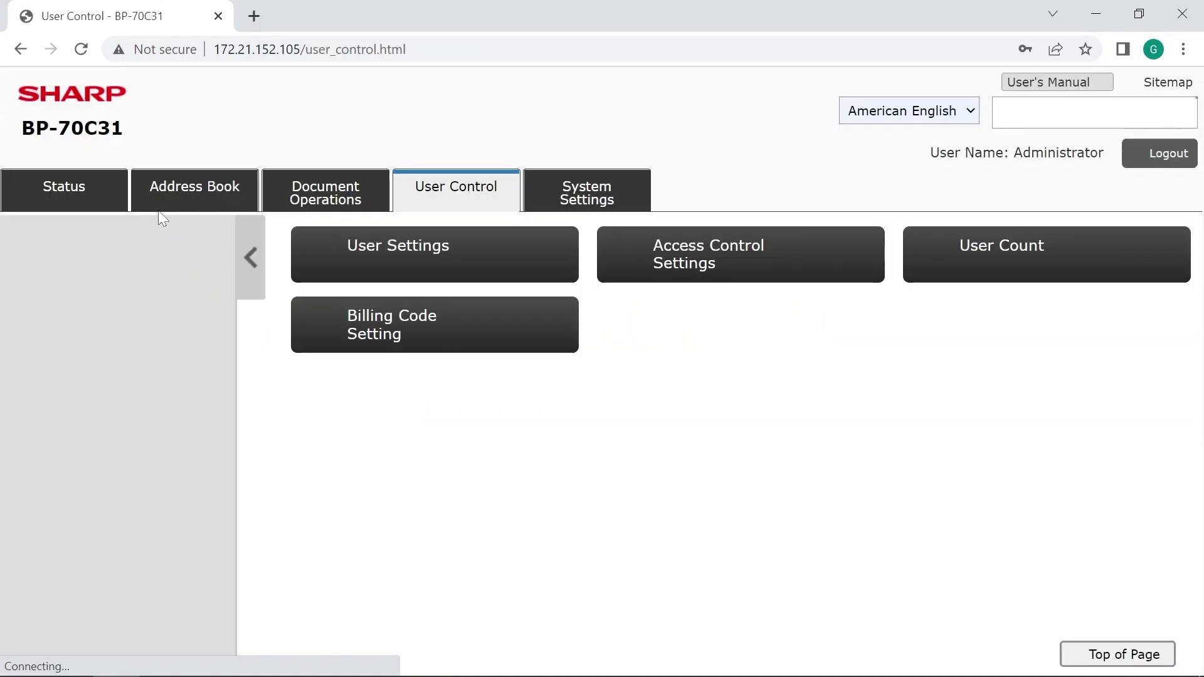
# Open the User Settings list and start adding a new user.
pyautogui.click(411, 254)
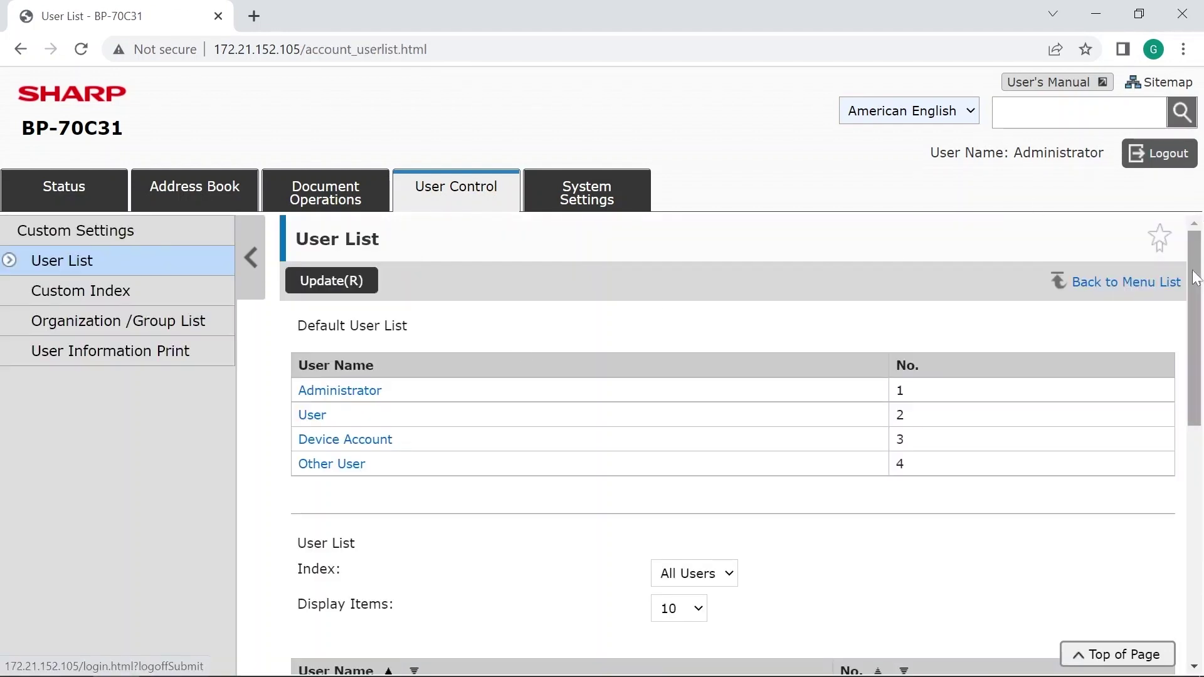
pyautogui.moveTo(1198, 301); pyautogui.dragTo(1197, 376)
pyautogui.scroll(-5, 590, 477)
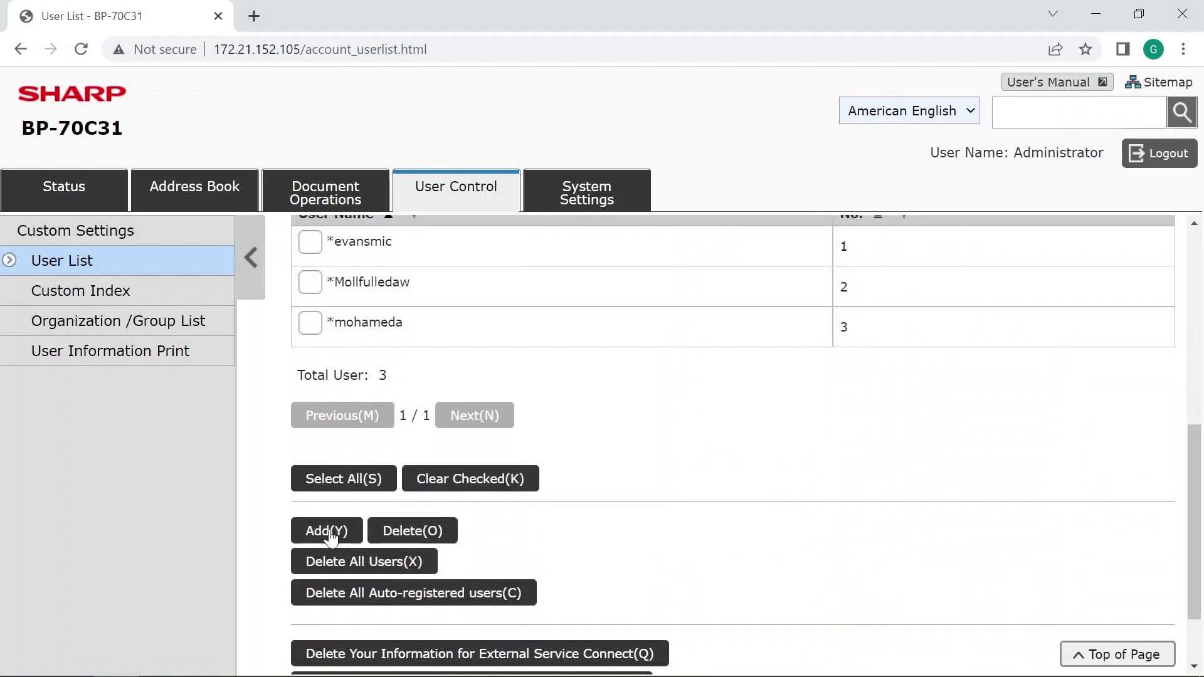
pyautogui.click(329, 536)
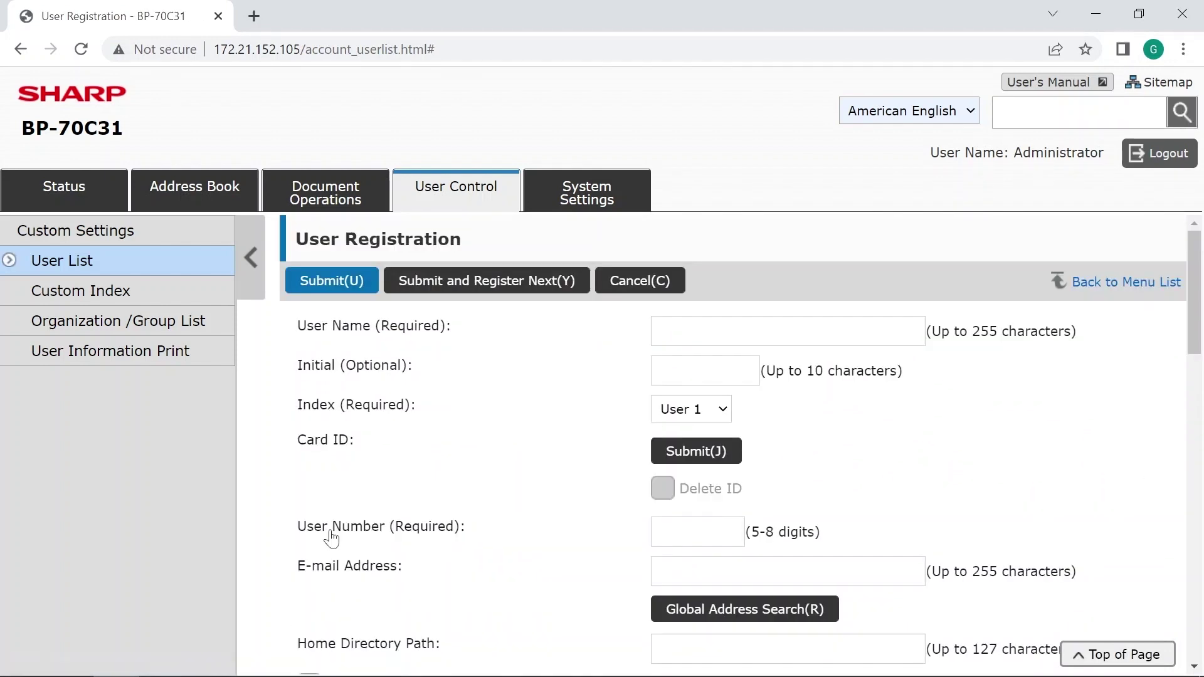
# Register user Ginnyy with a 6-digit user number and continue to the next registration.
pyautogui.click(660, 331)
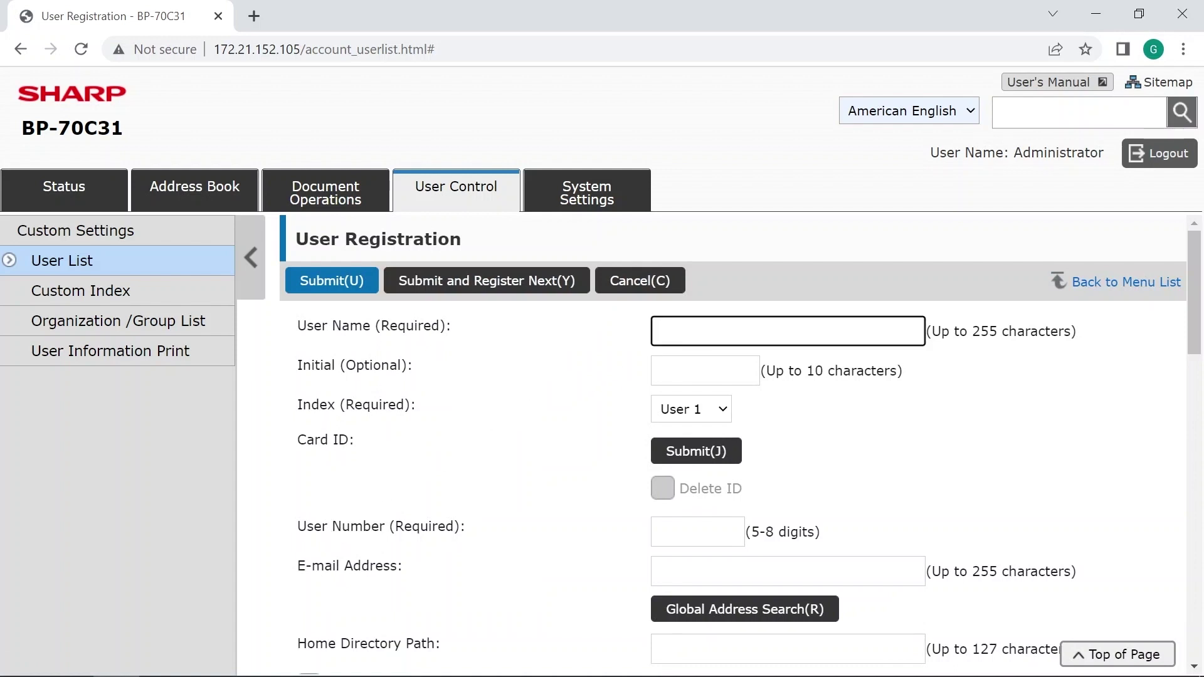
pyautogui.write('Ginnyy')
pyautogui.click(695, 531)
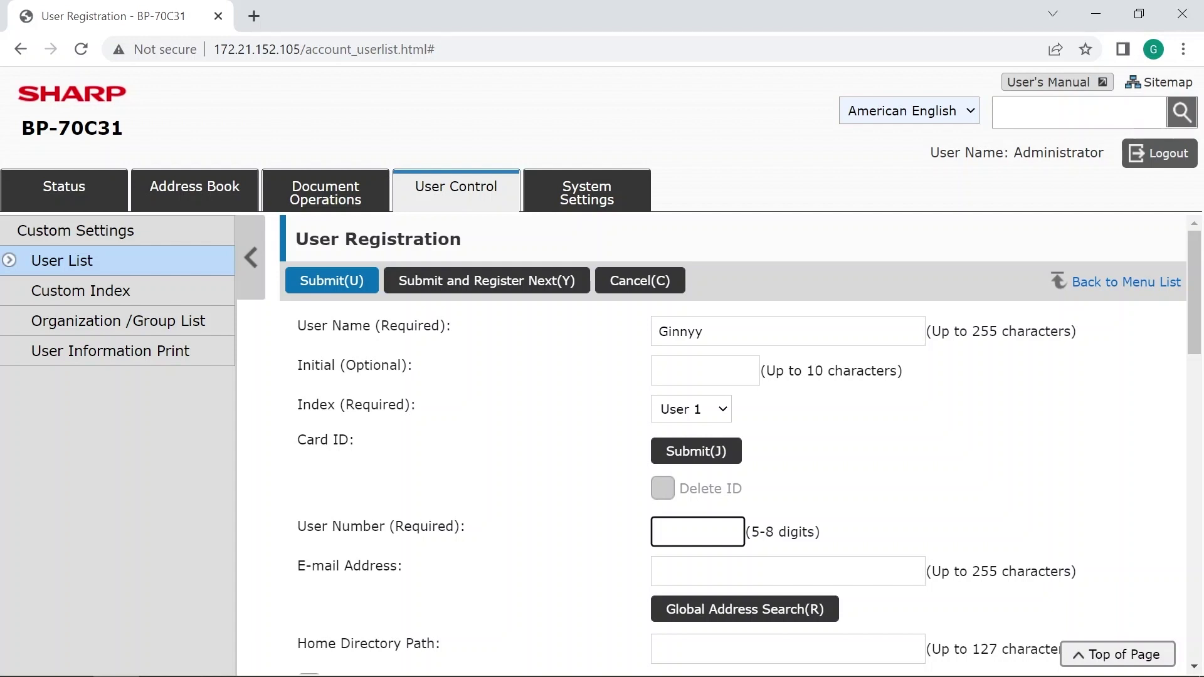
pyautogui.write('123456')
pyautogui.click(445, 286)
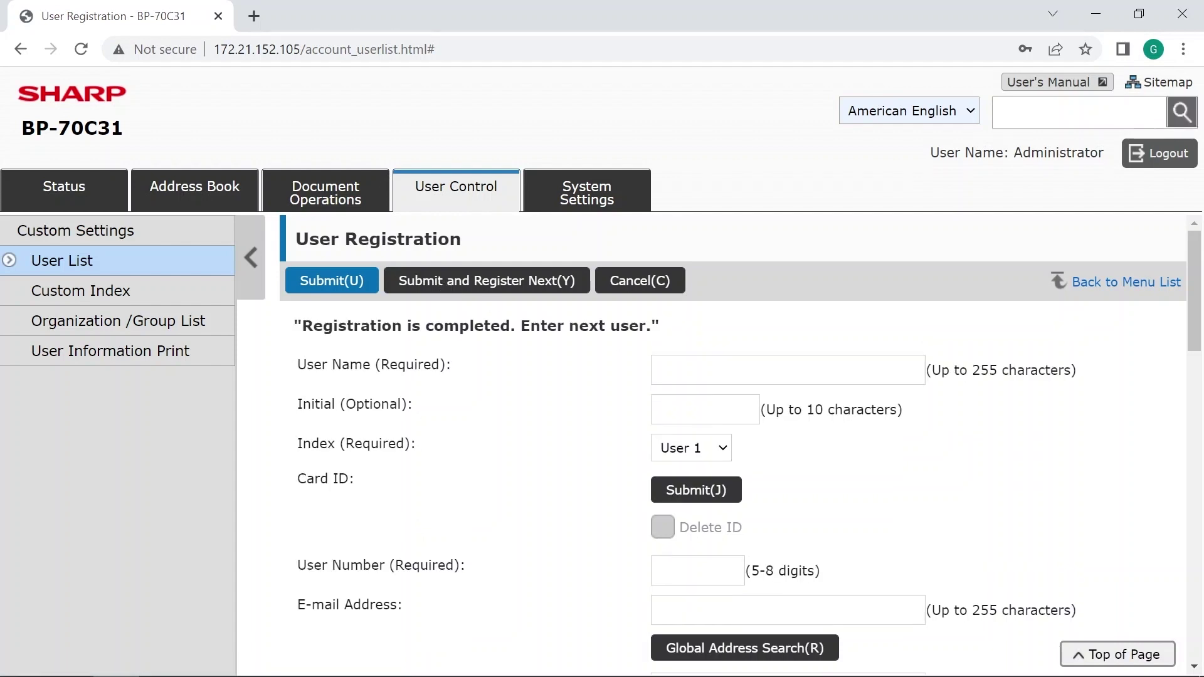
# Register user Sales with a 5-digit user number and submit it.
pyautogui.write('/')
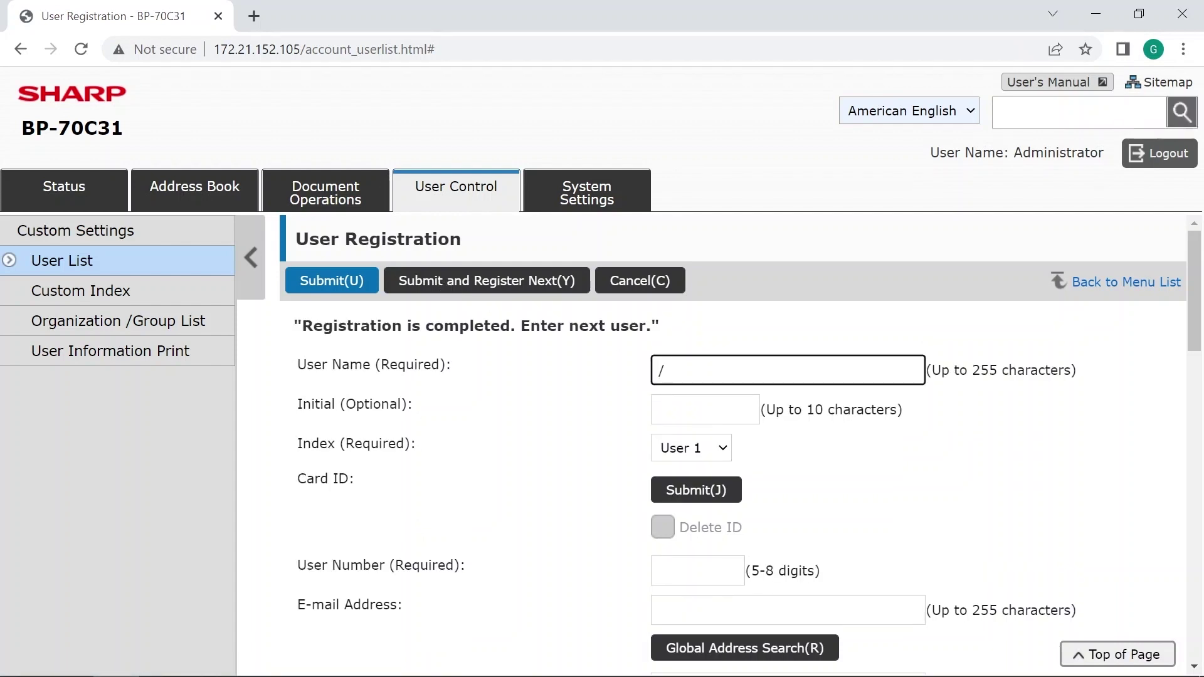
pyautogui.write('Sales')
pyautogui.click(696, 571)
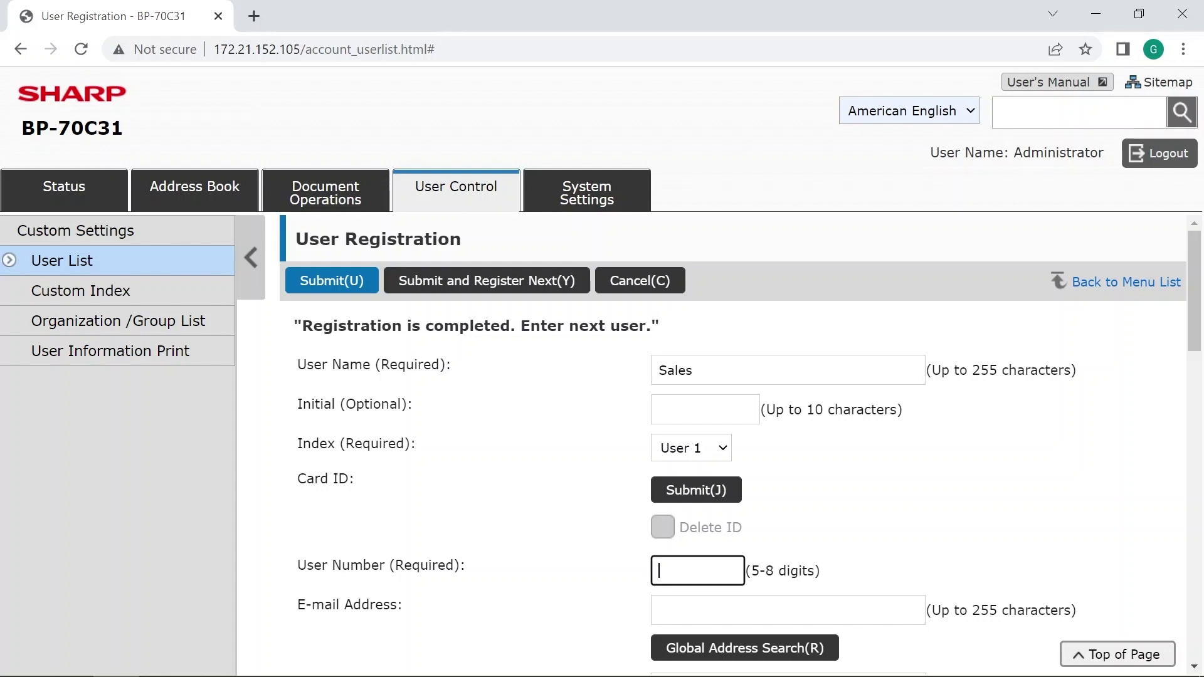
pyautogui.write('12345')
pyautogui.click(475, 280)
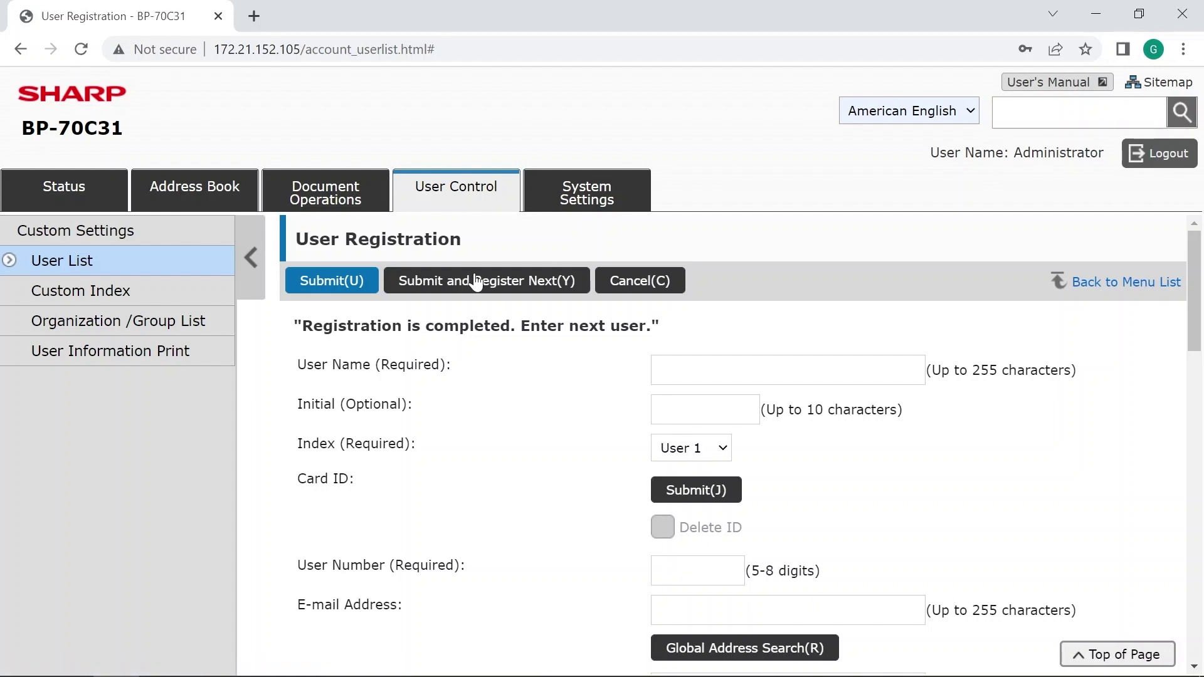
# Under User Count, tick Ginnyy and show the per-function page counts.
pyautogui.click(453, 193)
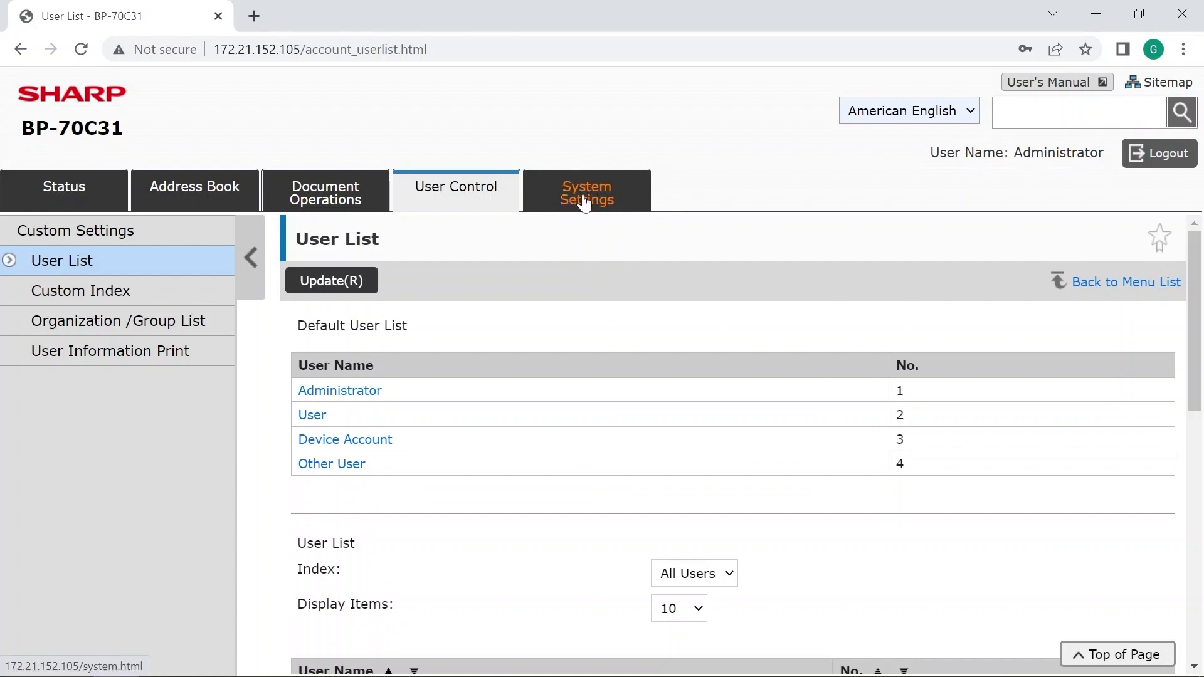
pyautogui.click(453, 197)
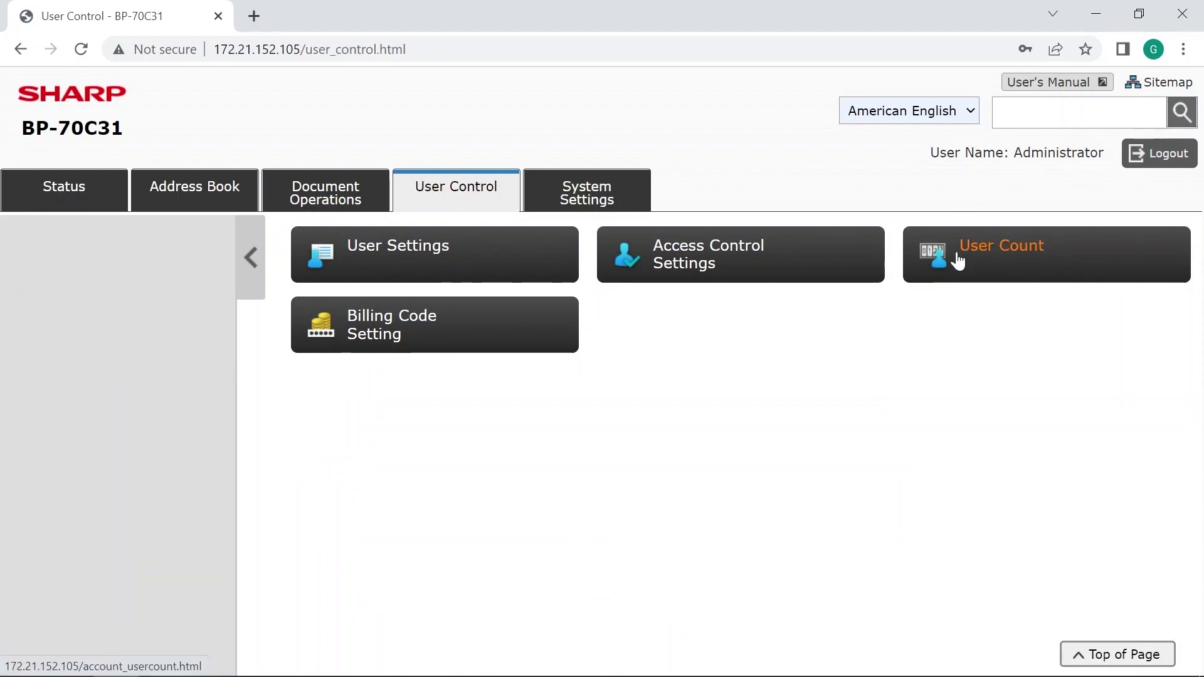
pyautogui.click(979, 246)
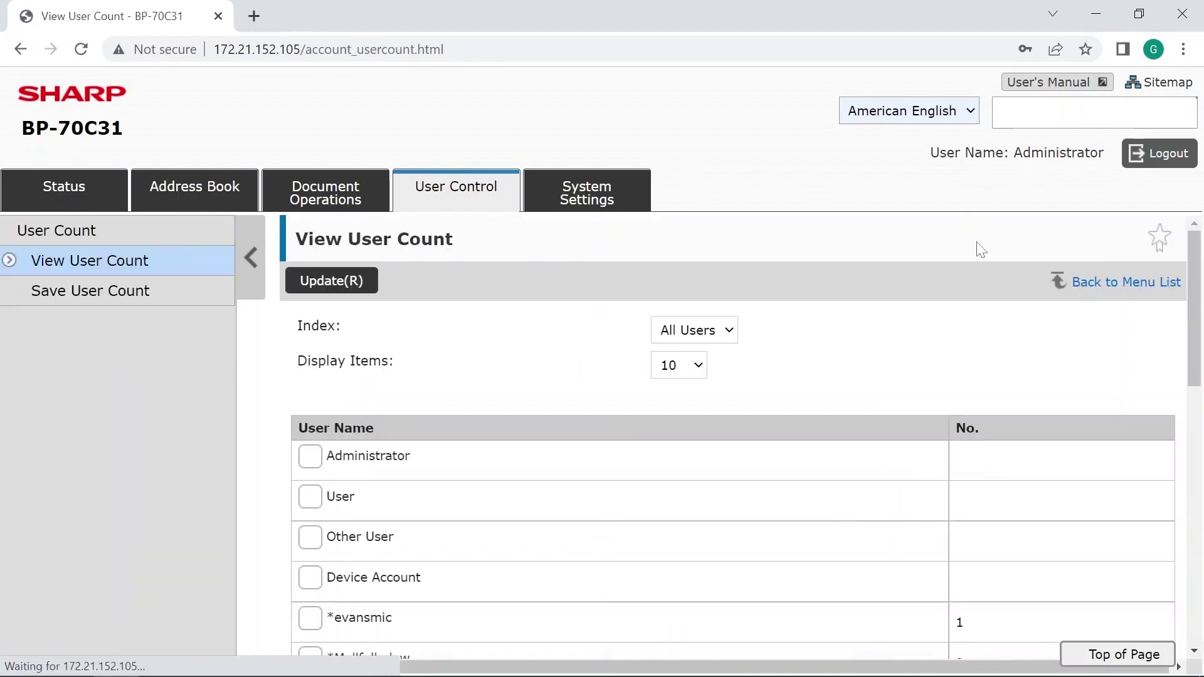
pyautogui.moveTo(1196, 258); pyautogui.dragTo(1200, 398)
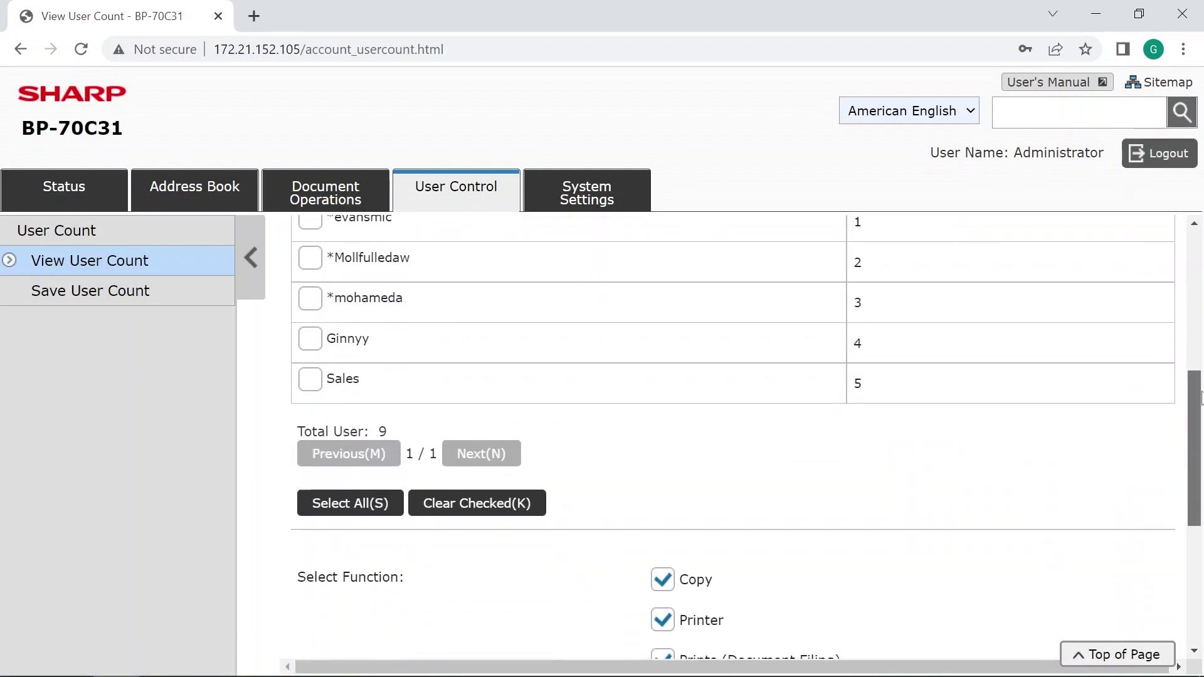
pyautogui.click(310, 344)
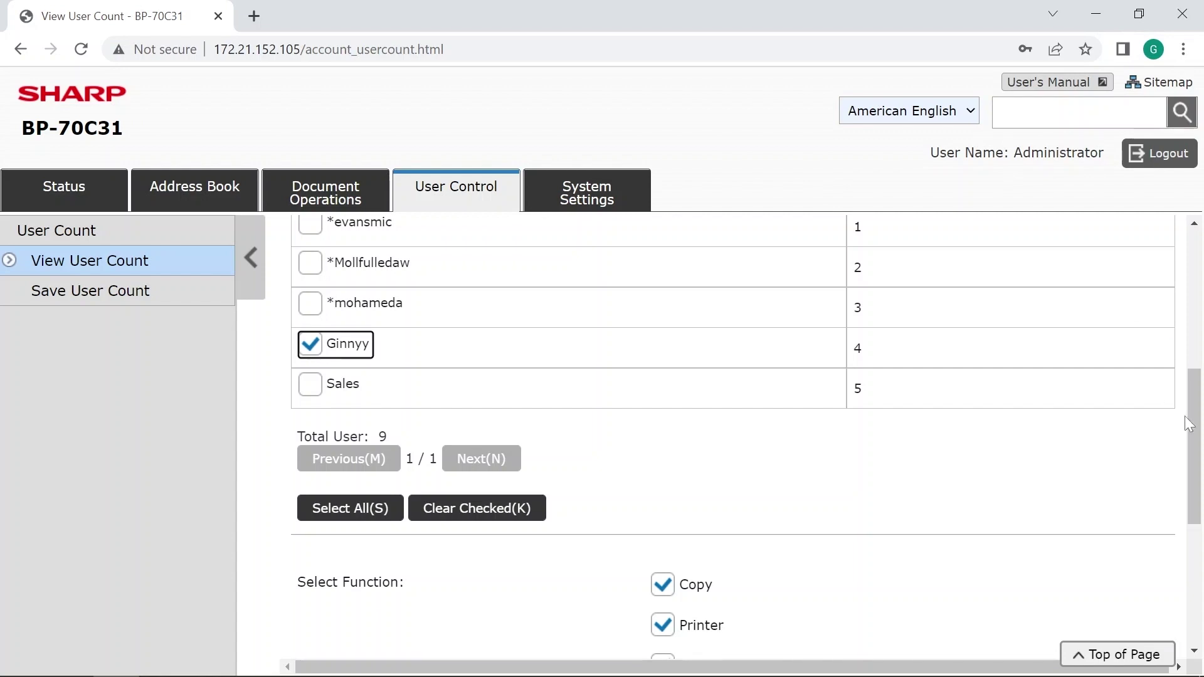
pyautogui.moveTo(1195, 438); pyautogui.dragTo(1200, 574)
pyautogui.moveTo(1195, 430); pyautogui.dragTo(1196, 542)
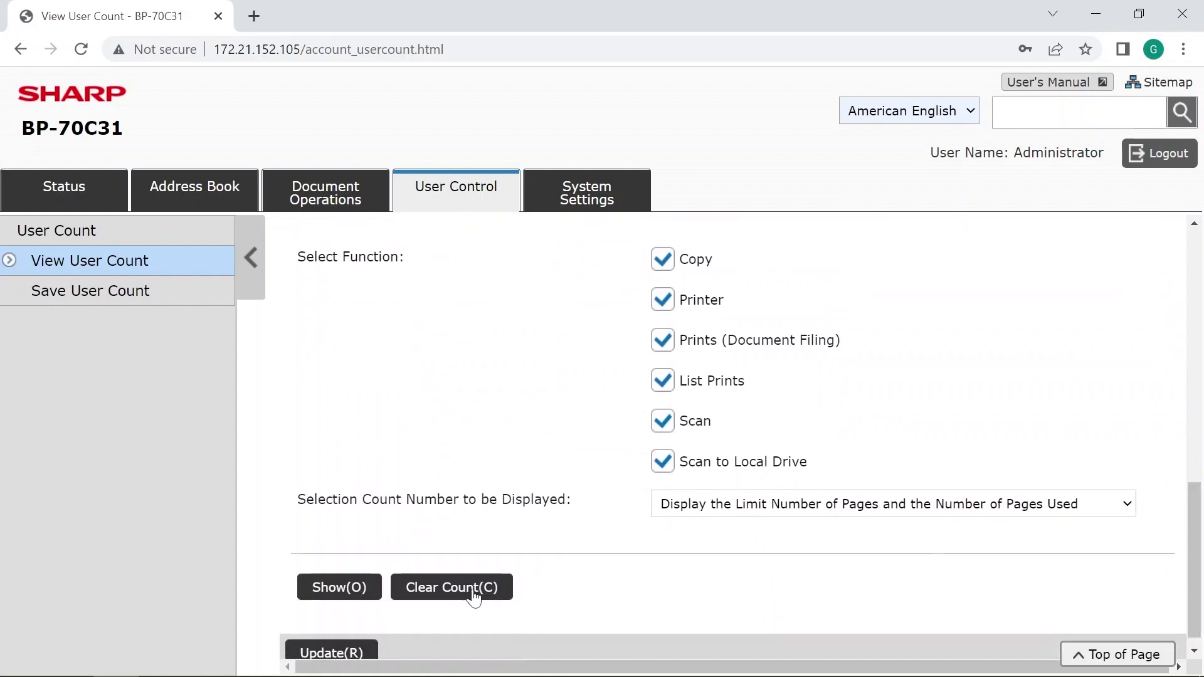
pyautogui.click(339, 588)
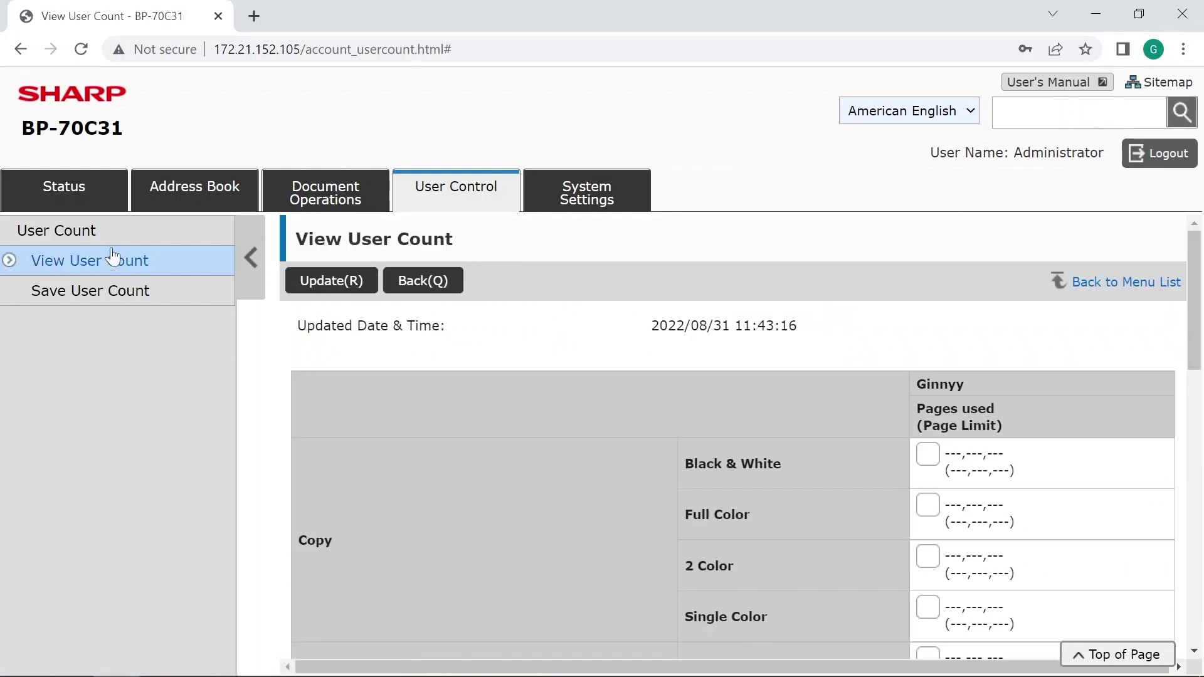
pyautogui.click(464, 200)
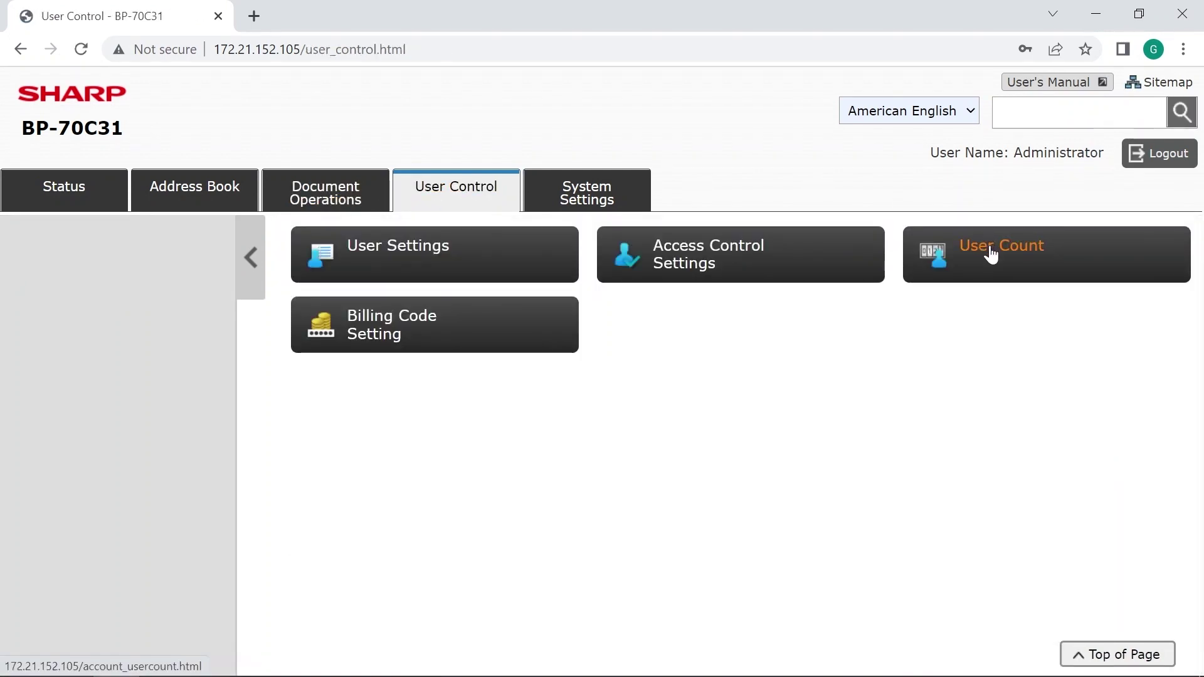
# Export all user counts to CSV via Save User Count and open the downloaded file.
pyautogui.click(990, 248)
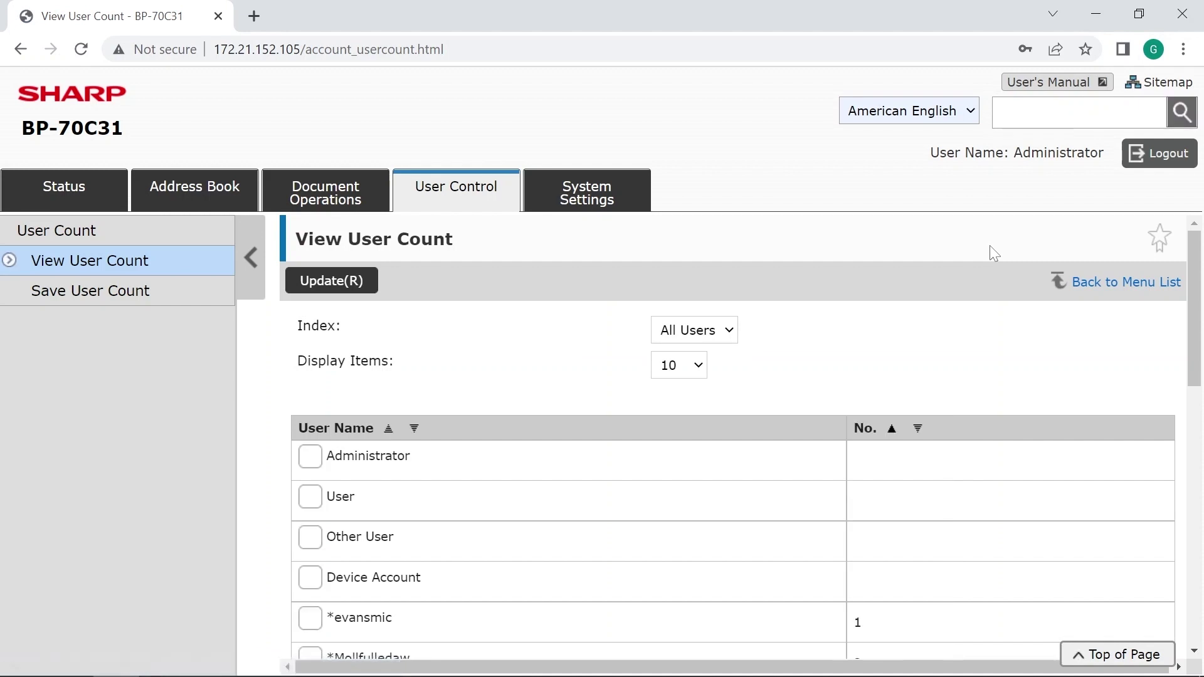
pyautogui.click(69, 295)
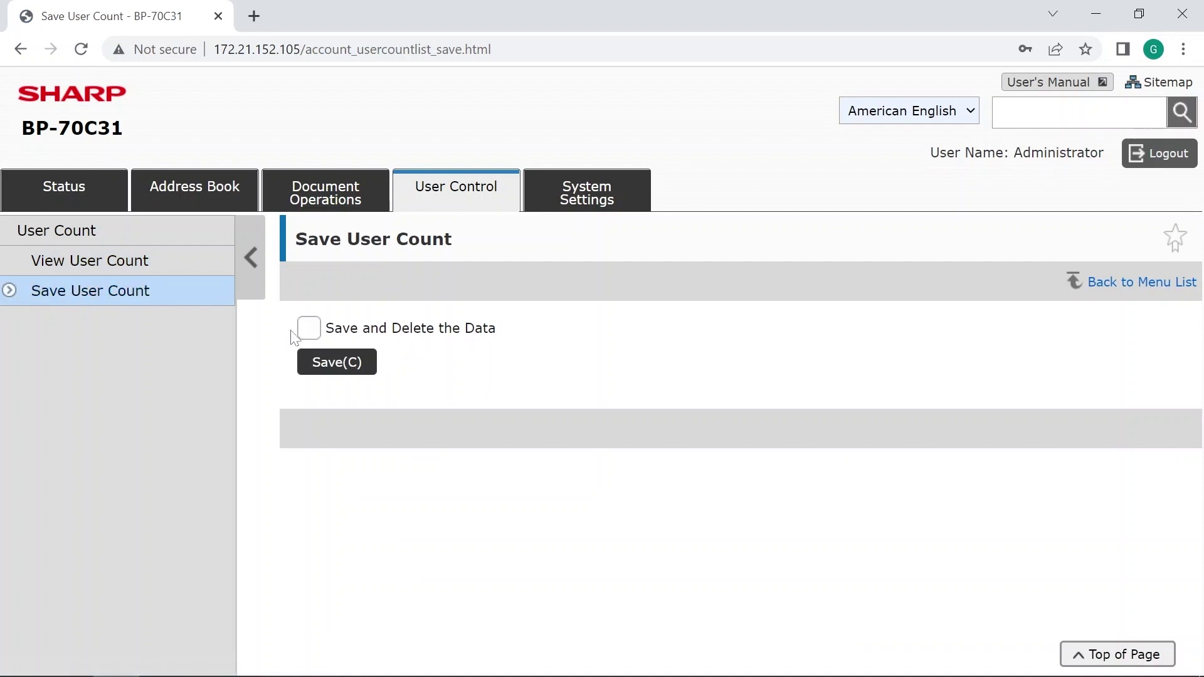
pyautogui.click(322, 366)
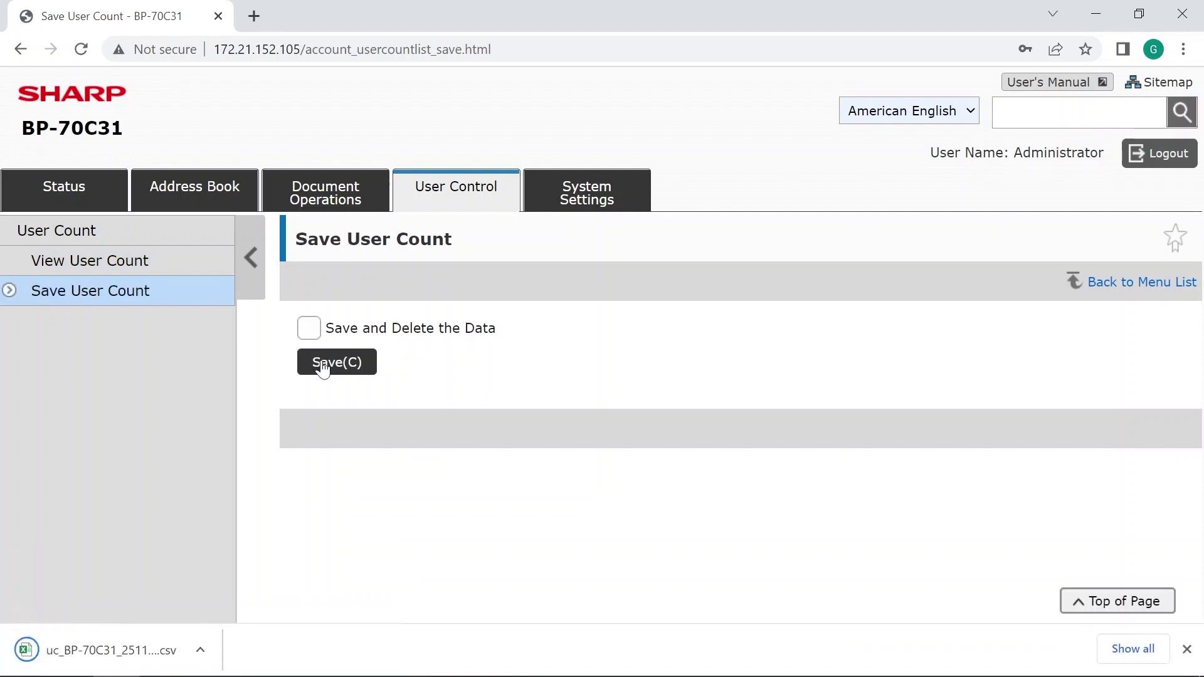
pyautogui.click(205, 649)
pyautogui.click(247, 536)
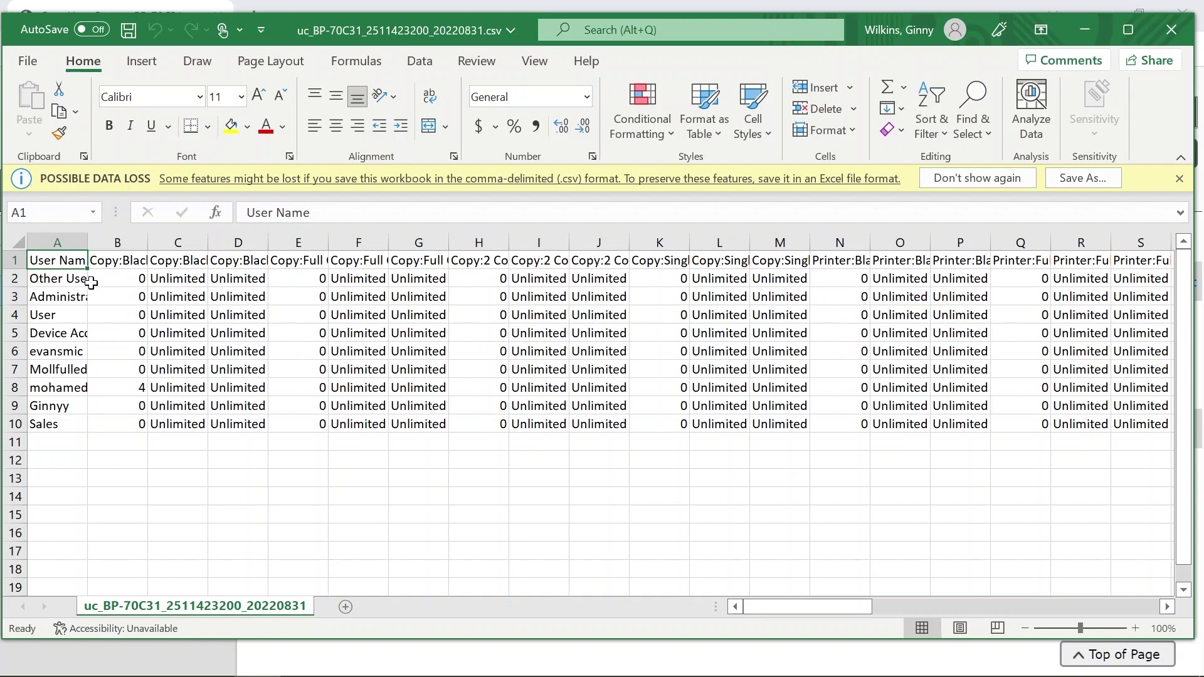
# Check the Sales user's value in cell C10, then close the Excel workbook.
pyautogui.click(151, 419)
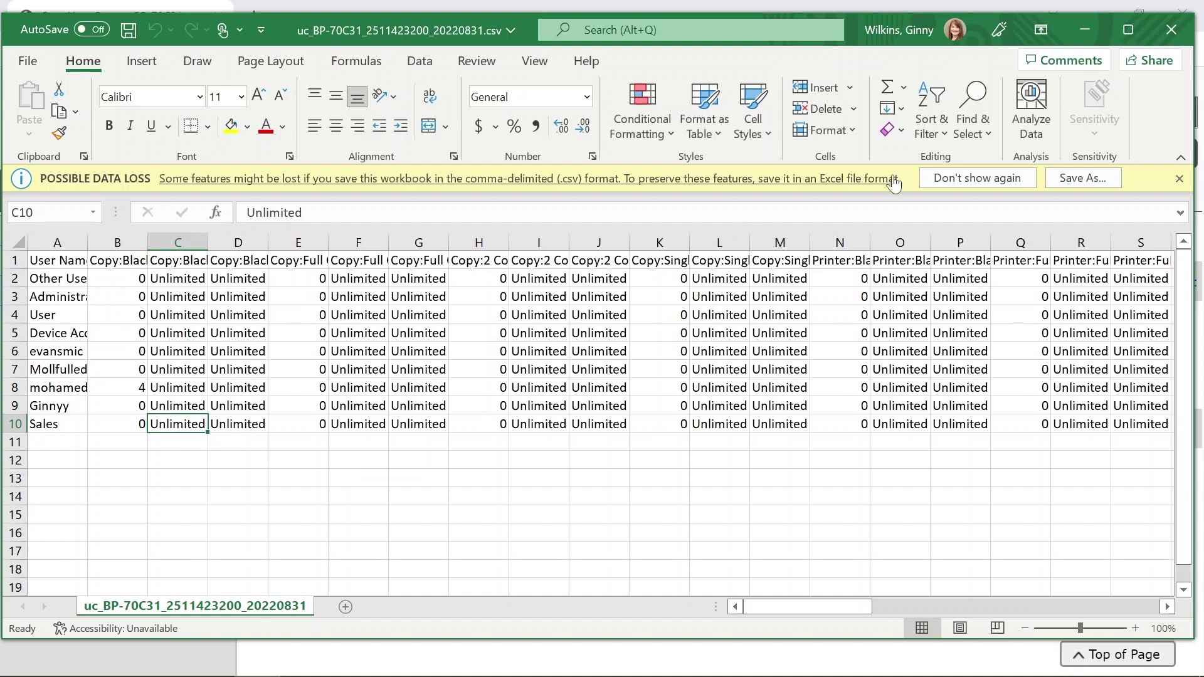
pyautogui.click(1170, 27)
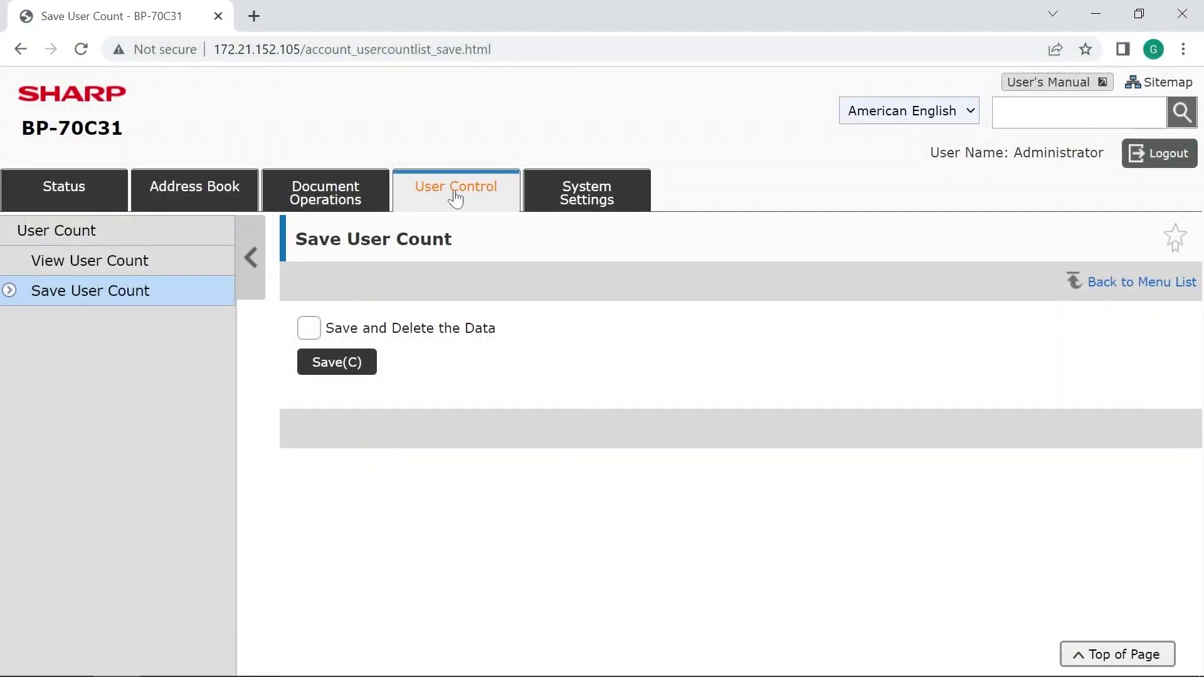
# Select all users on the User Count page, then return to the User Control menu.
pyautogui.click(454, 189)
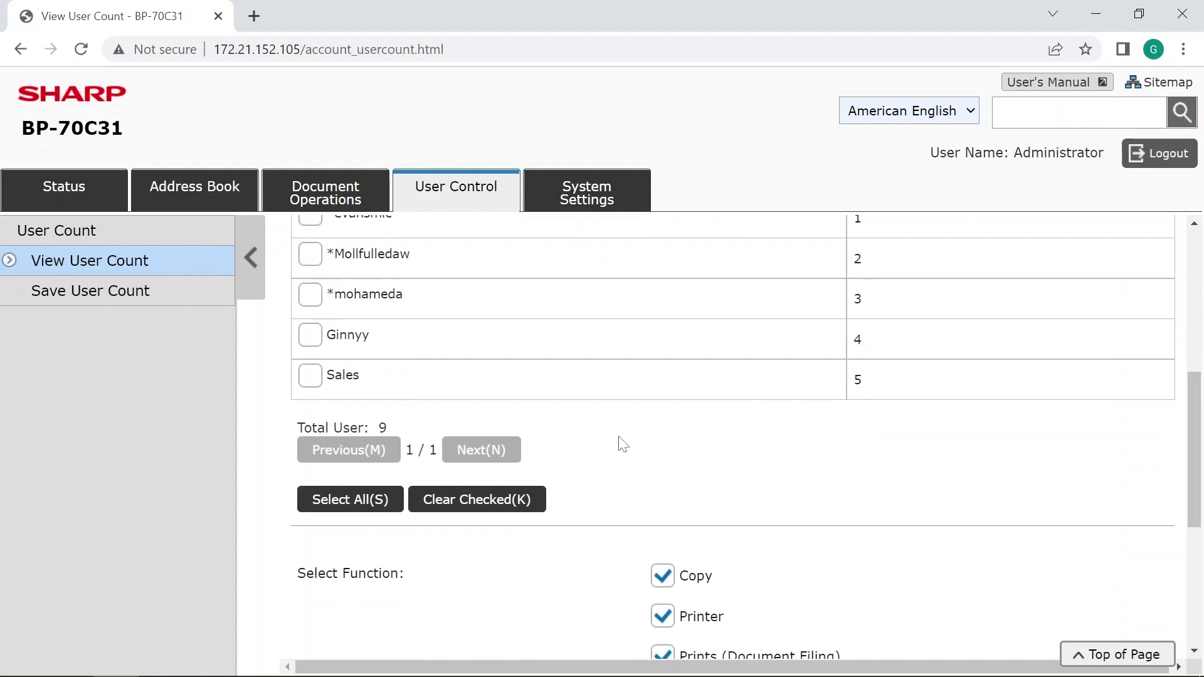
pyautogui.click(319, 500)
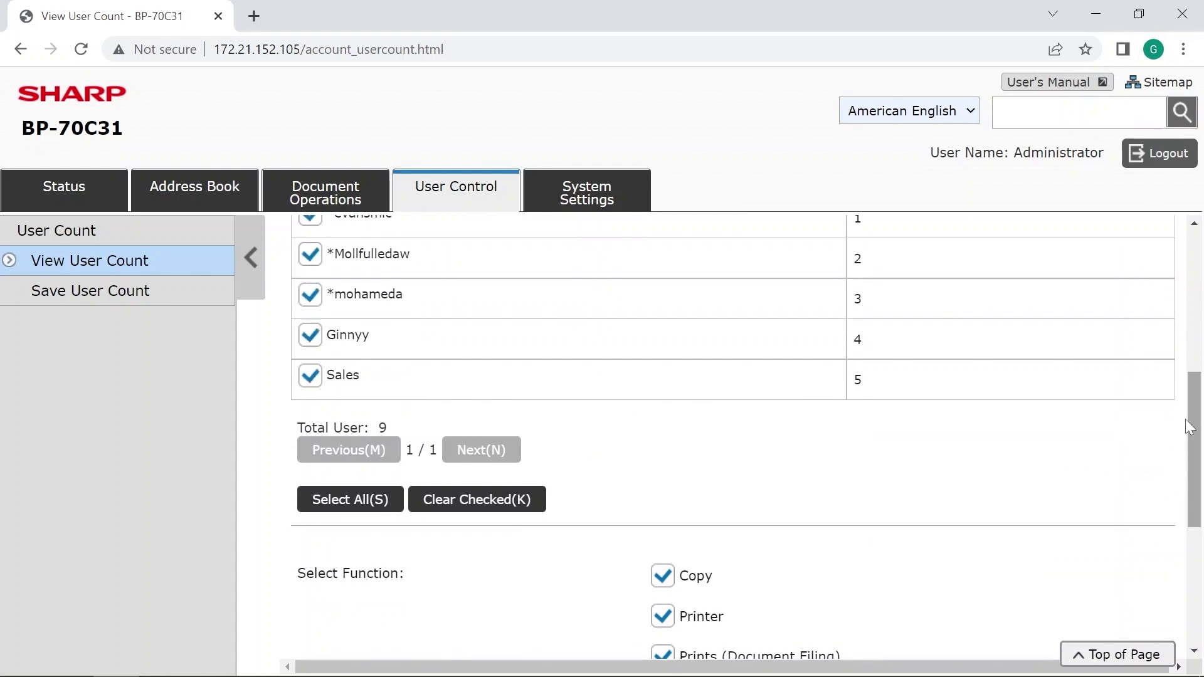
pyautogui.moveTo(1189, 427); pyautogui.dragTo(1189, 543)
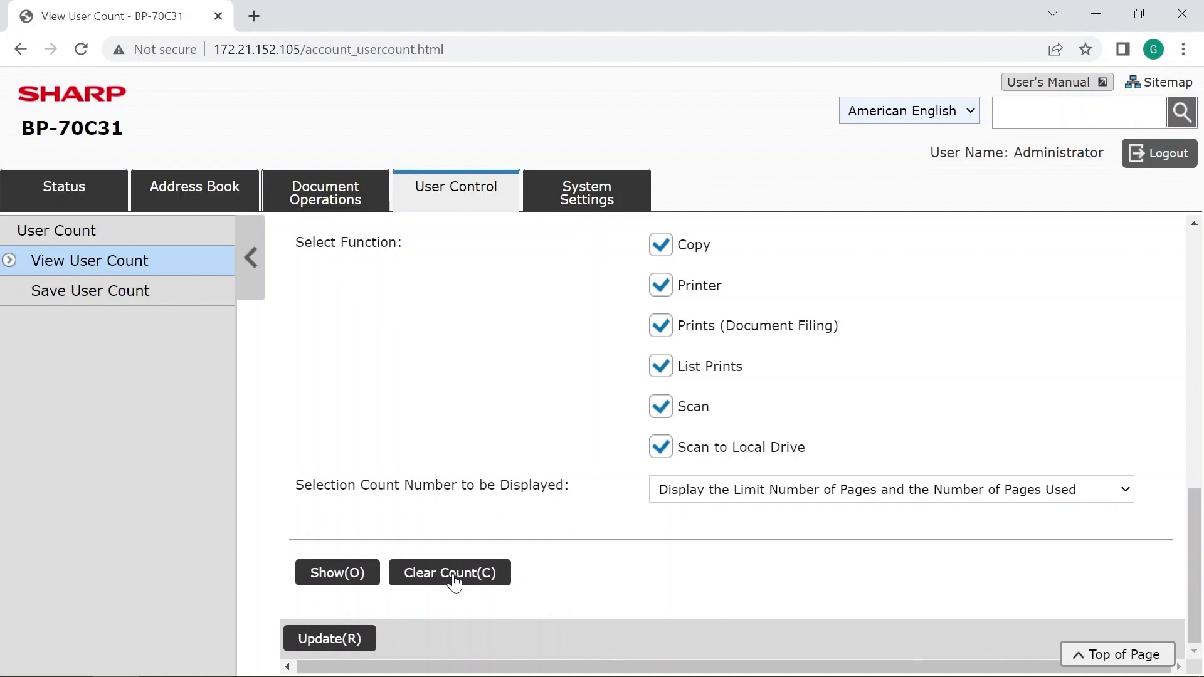
pyautogui.click(586, 190)
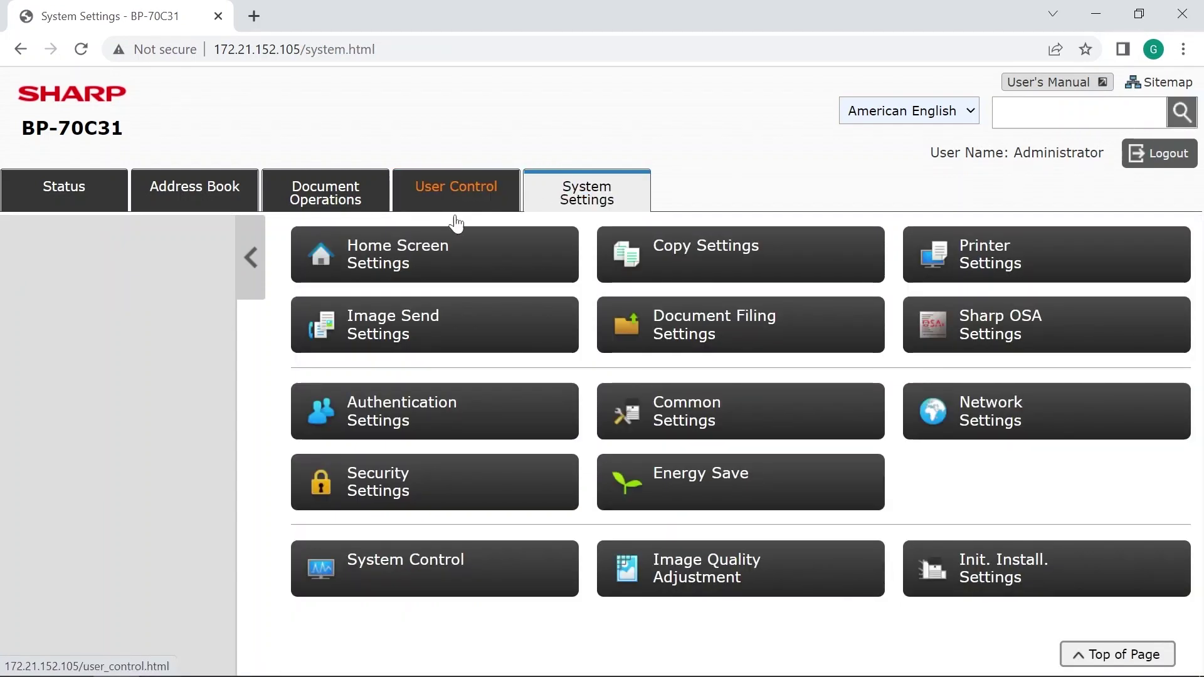
pyautogui.click(428, 208)
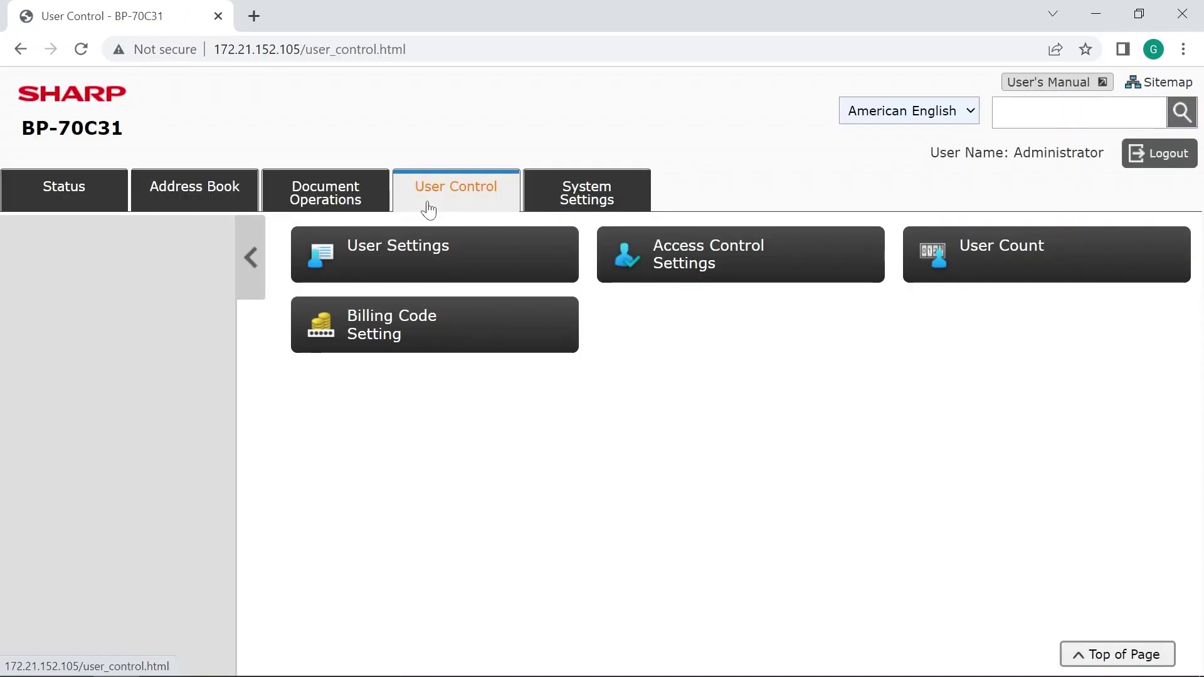